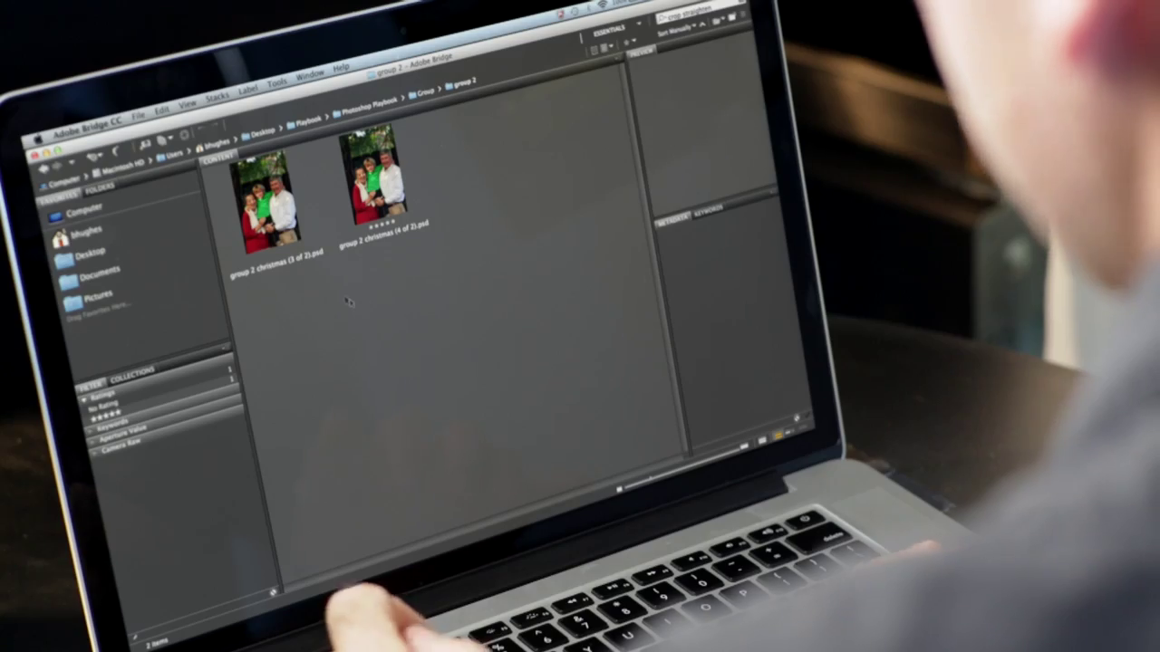
Preview the first group 2 christmas photo full screen in Bridge.
{"action": "left_click", "coordinate": [265, 201]}
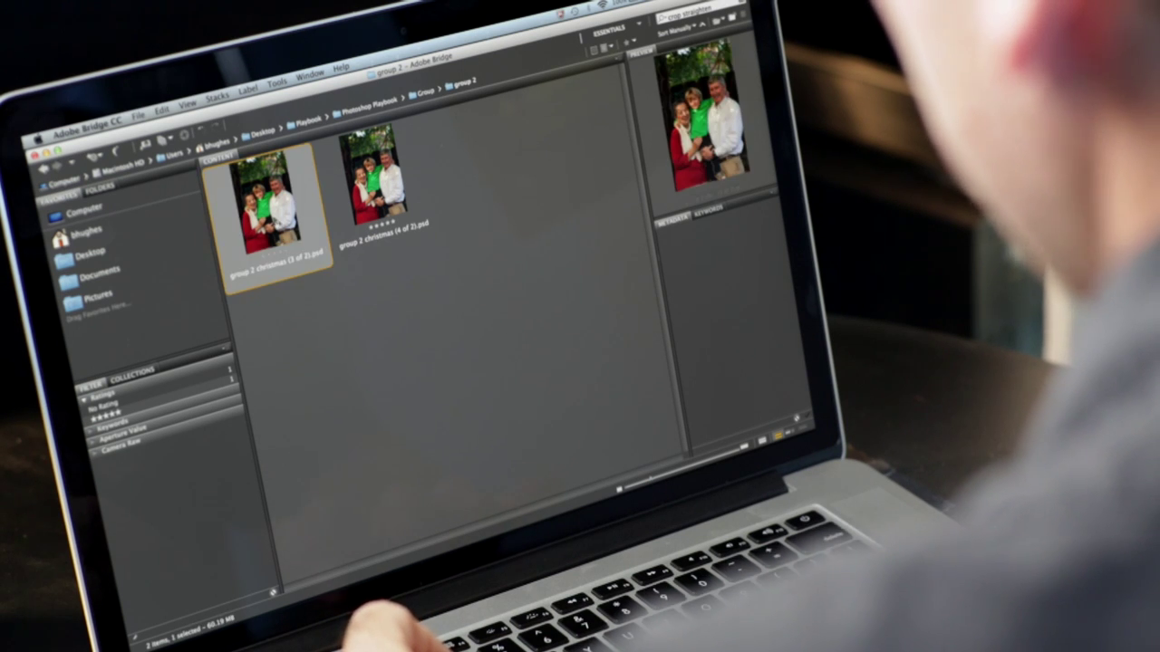
{"action": "key", "text": "space"}
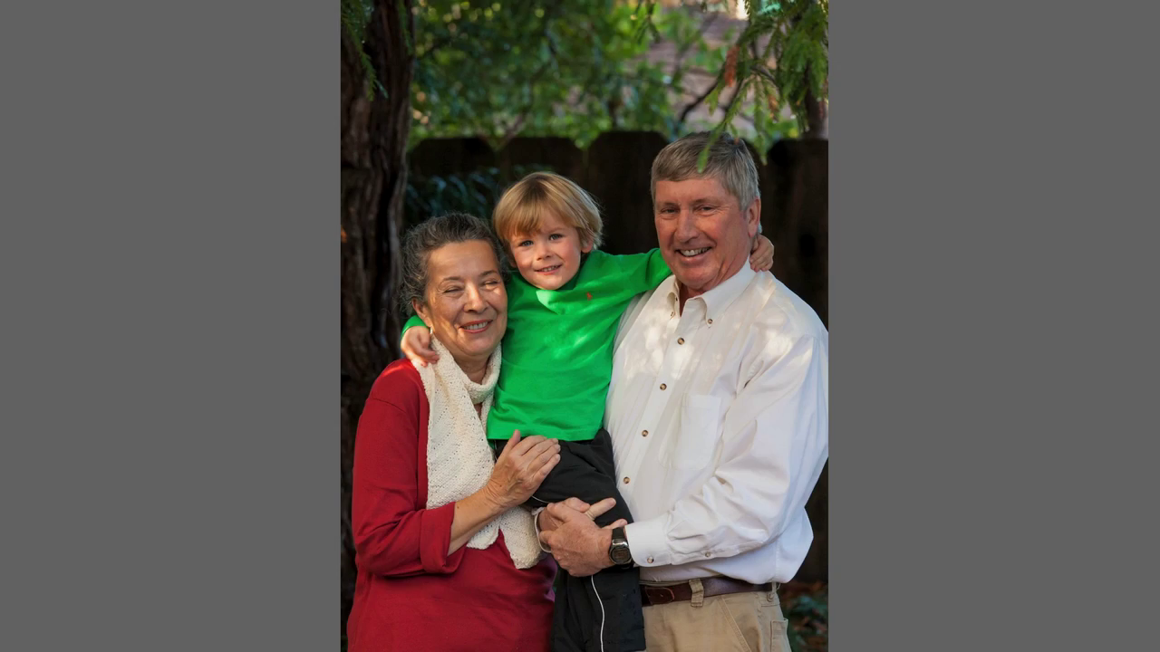
{"action": "scroll", "coordinate": [594, 436], "scroll_direction": "up", "scroll_amount": 3}
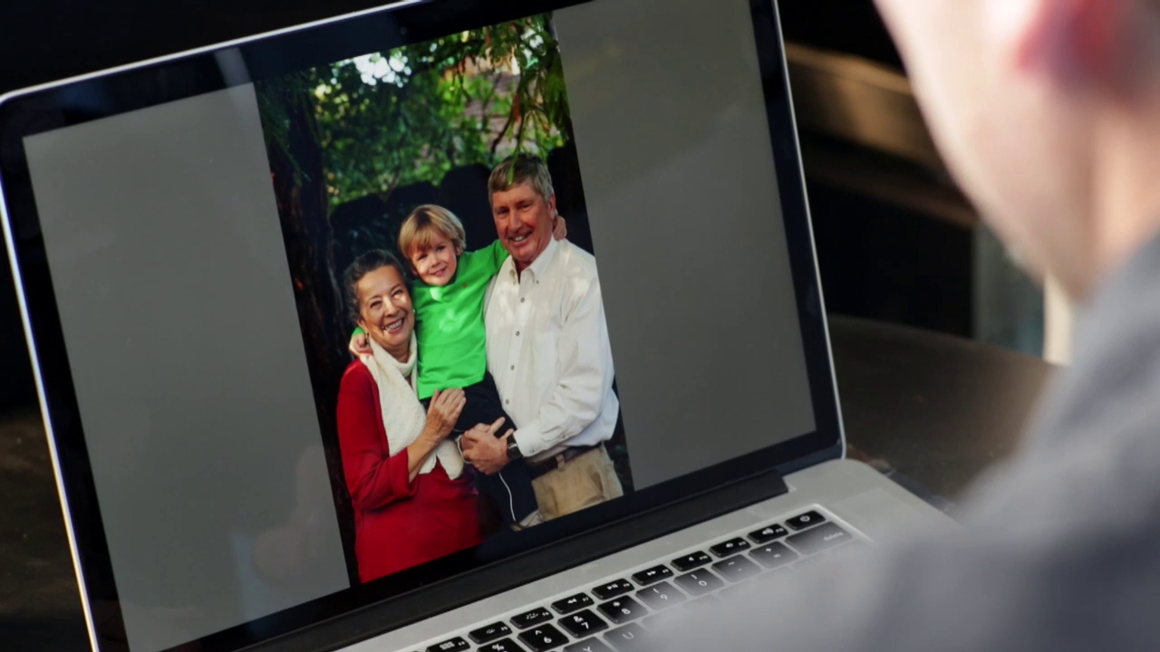
{"action": "key", "text": "space"}
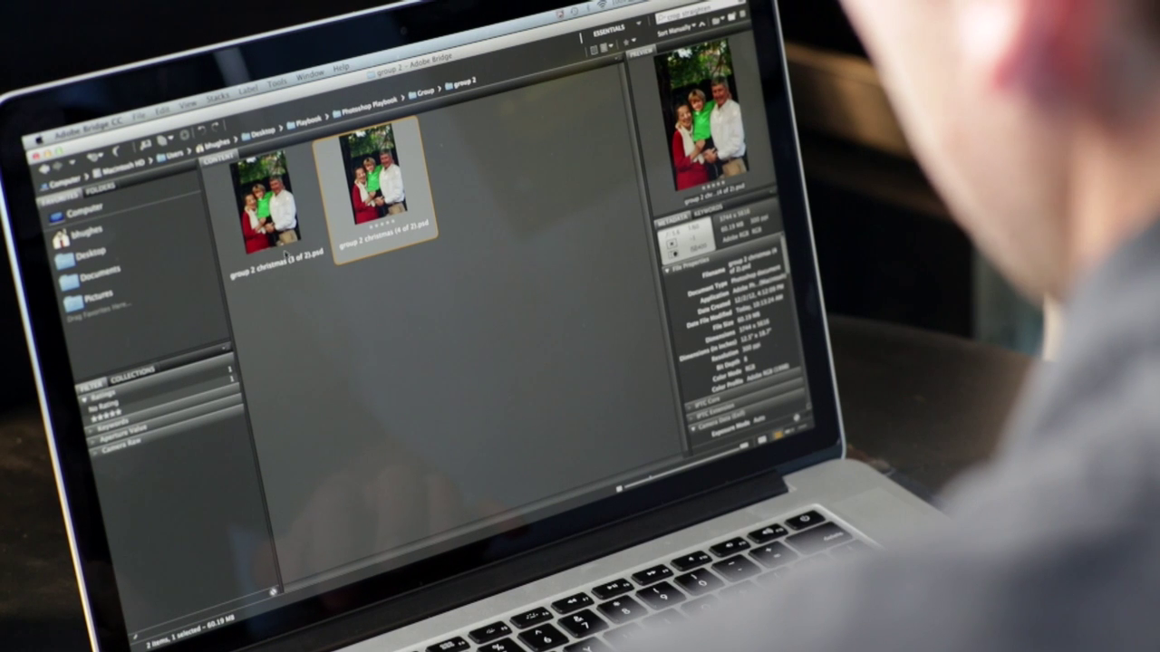
Select both group photos and load them into Photoshop as layers.
{"action": "left_click", "coordinate": [289, 258], "text": "shift"}
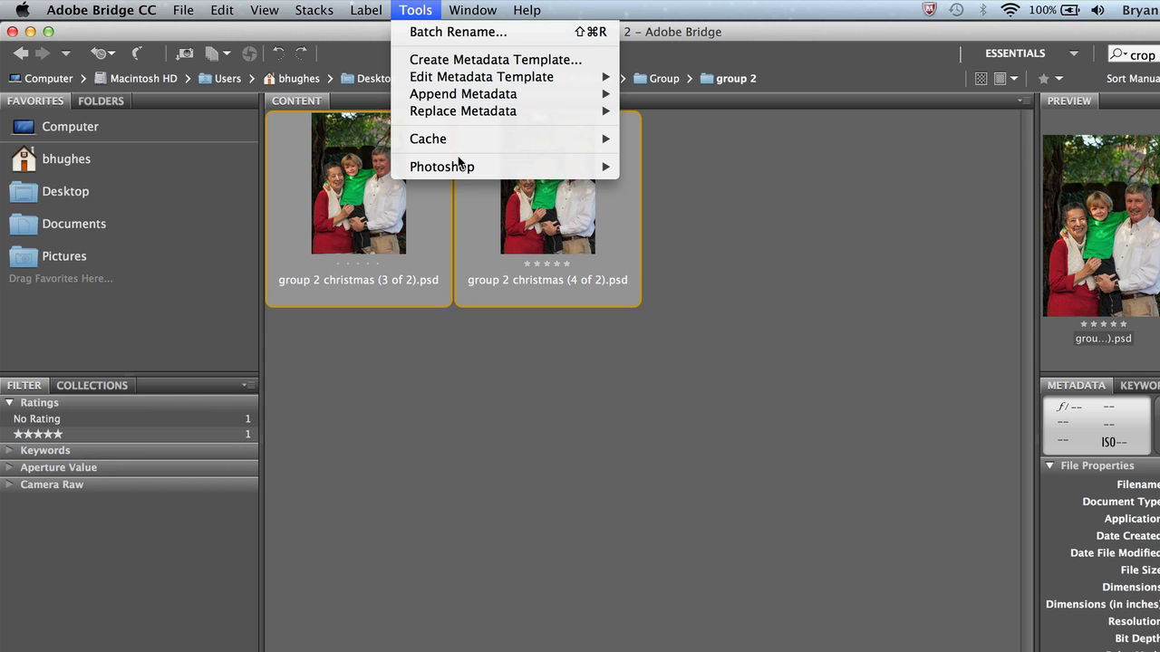
{"action": "mouse_move", "coordinate": [463, 168]}
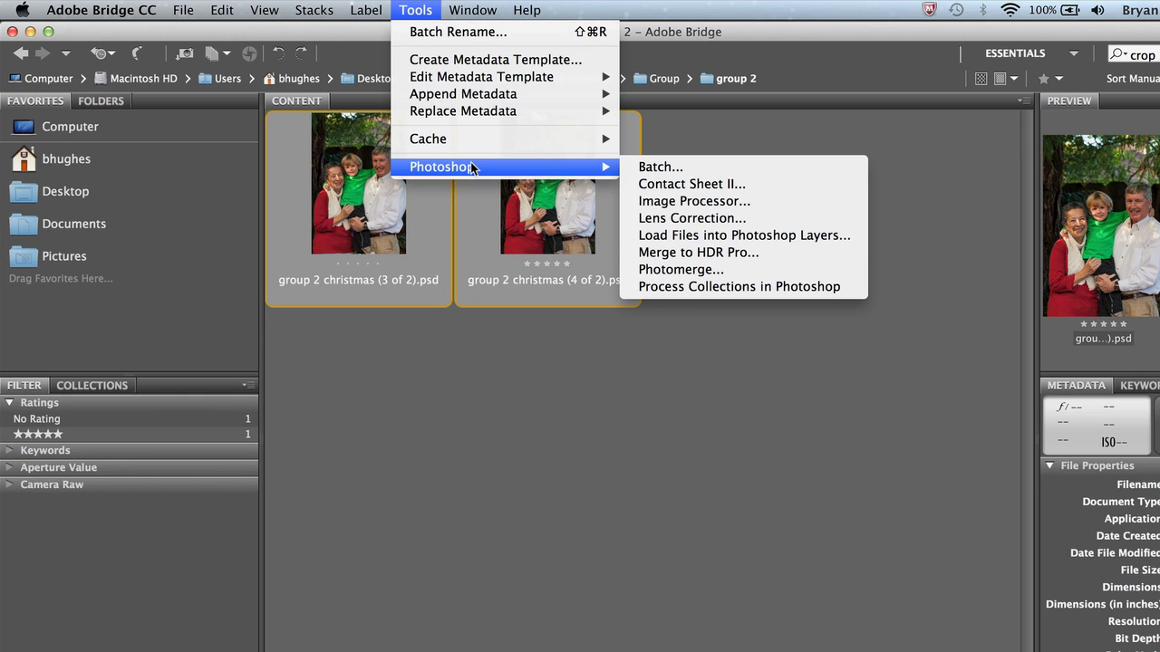
{"action": "left_click", "coordinate": [757, 235]}
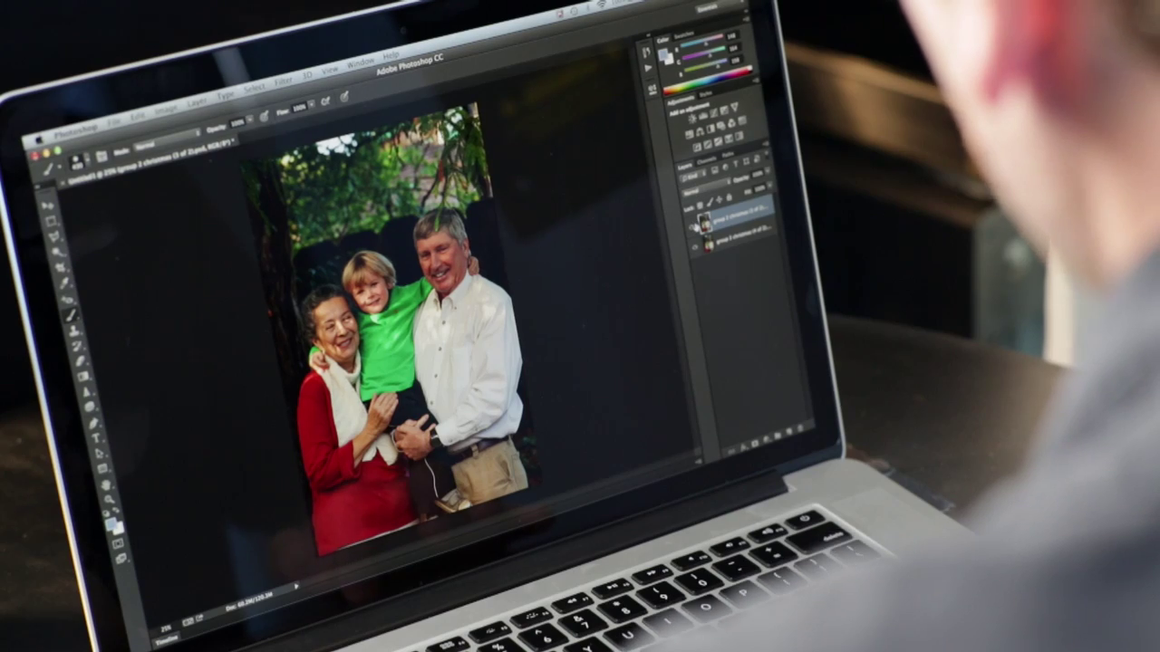
Toggle the top photo layer's visibility to compare the two group shots.
{"action": "left_click", "coordinate": [694, 224]}
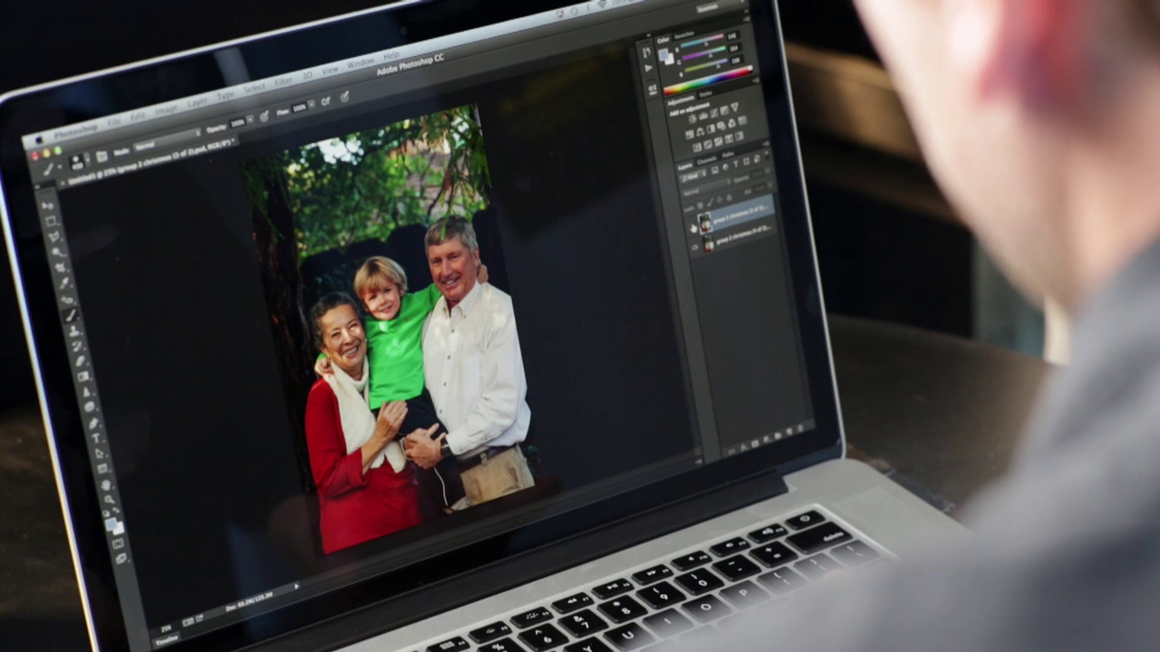
{"action": "left_click", "coordinate": [694, 224]}
{"action": "left_click", "coordinate": [694, 224]}
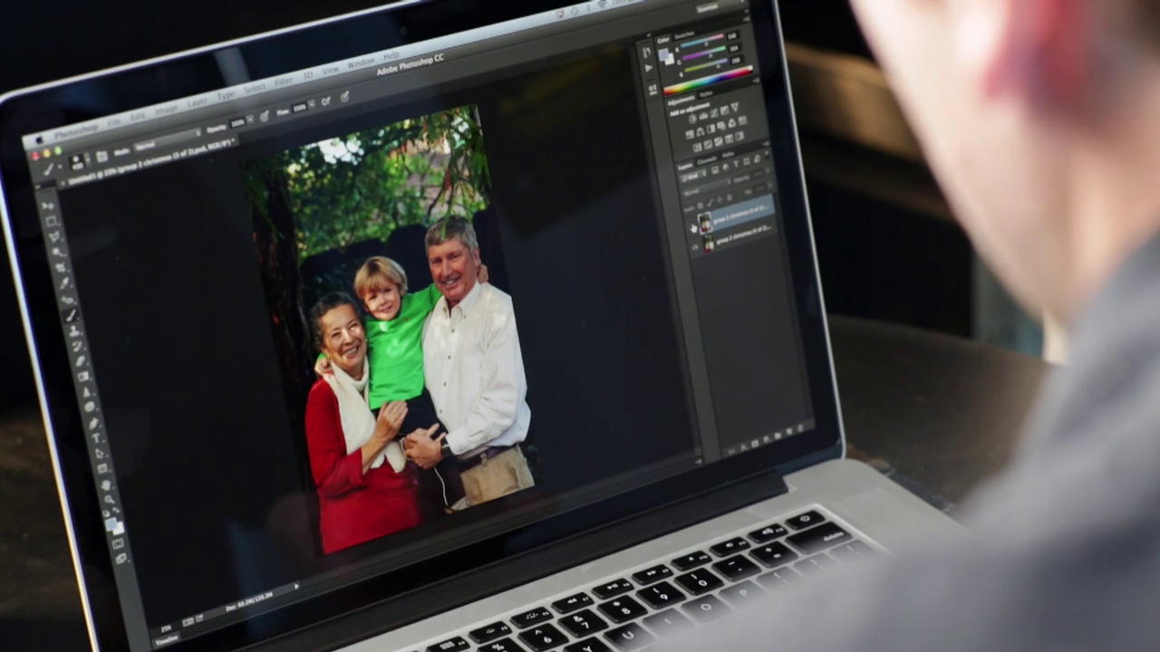
{"action": "left_click", "coordinate": [694, 223]}
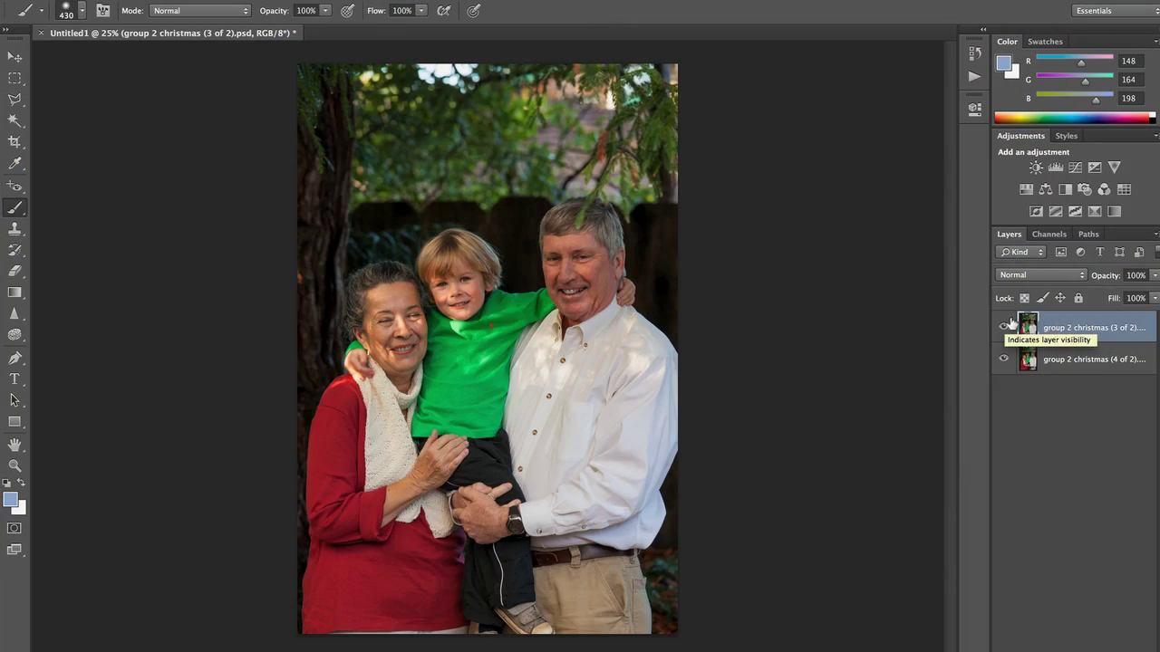
Auto-align both photo layers with Auto projection and check the result.
{"action": "left_click", "coordinate": [1069, 359], "text": "shift"}
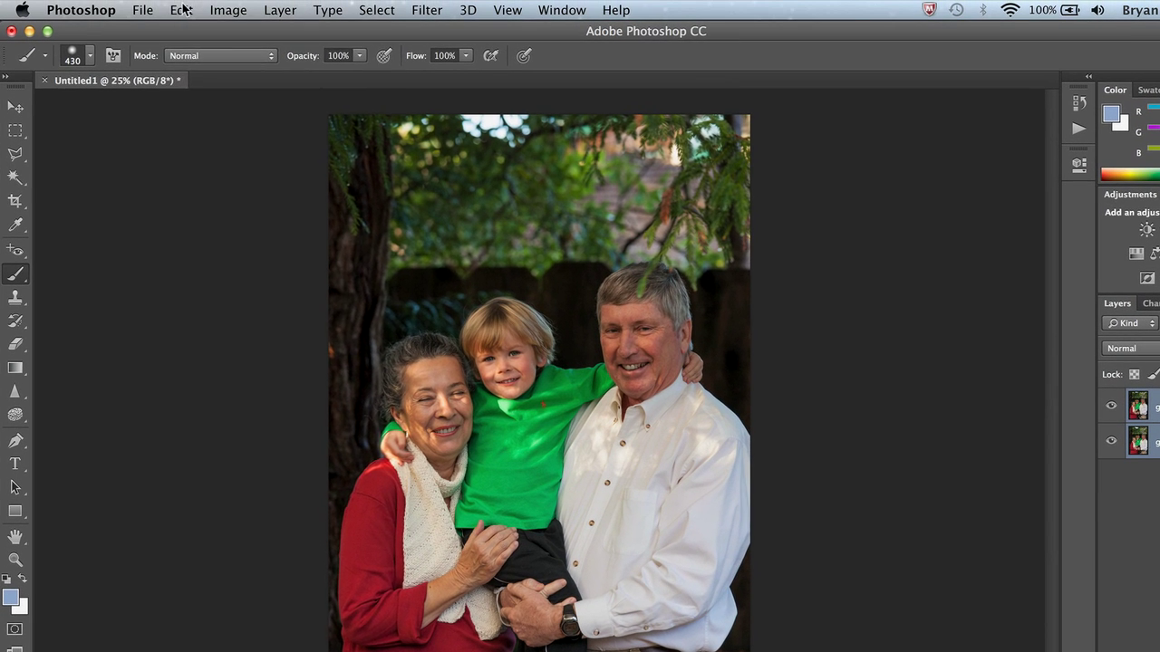
{"action": "left_click", "coordinate": [181, 10]}
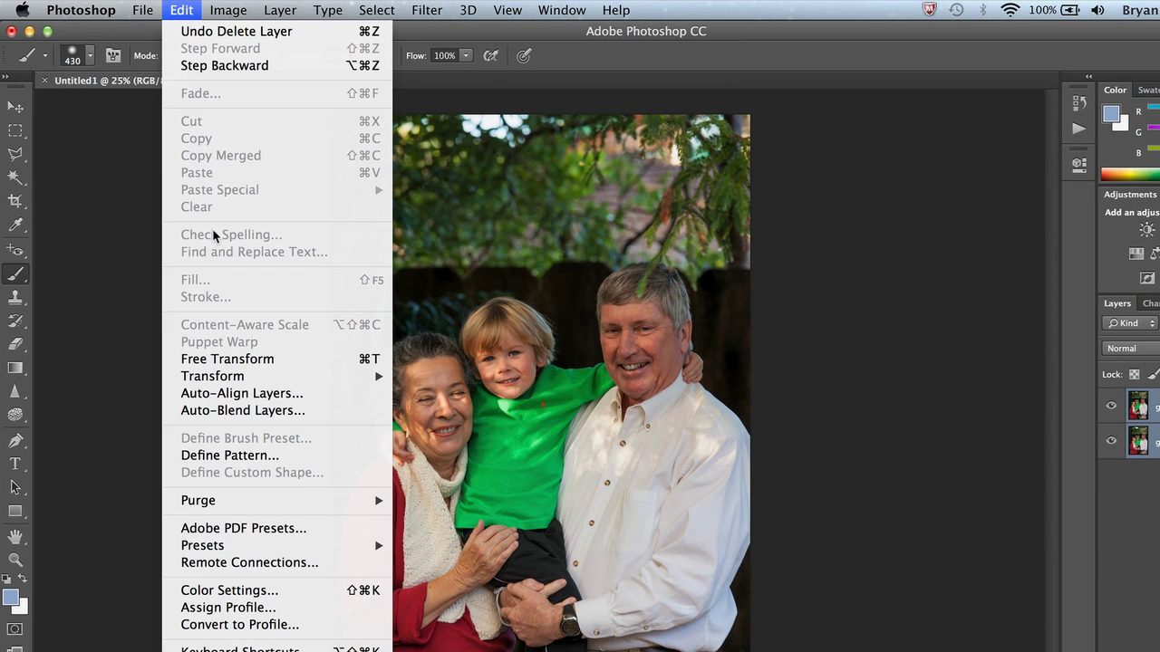
{"action": "left_click", "coordinate": [245, 394]}
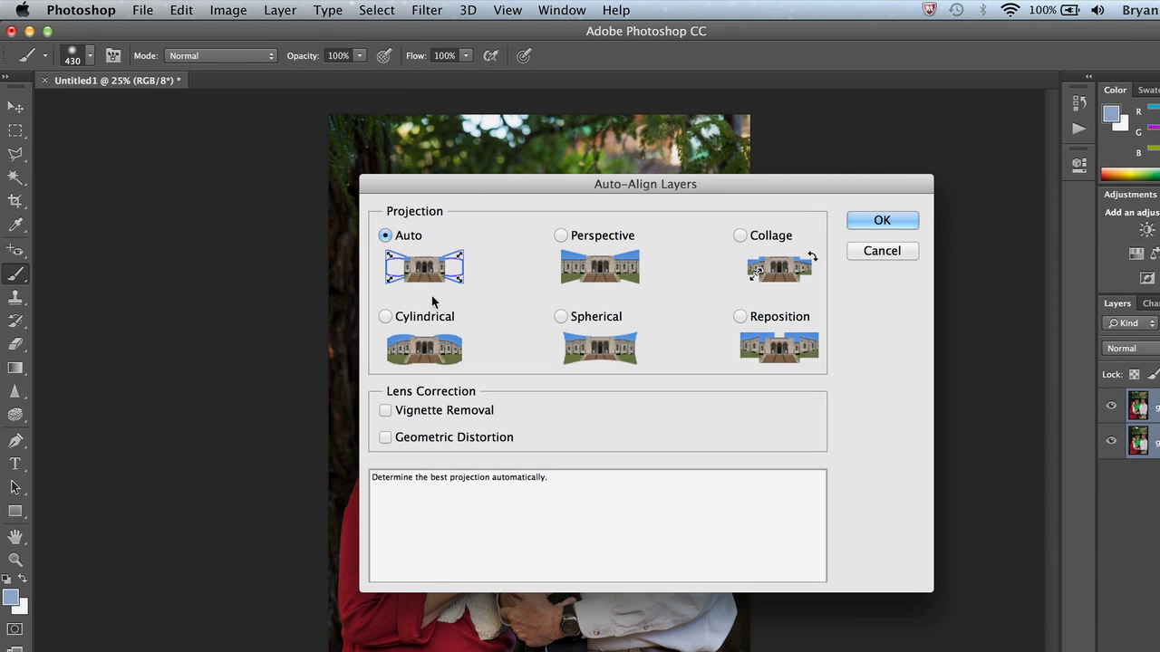
{"action": "left_click", "coordinate": [858, 223]}
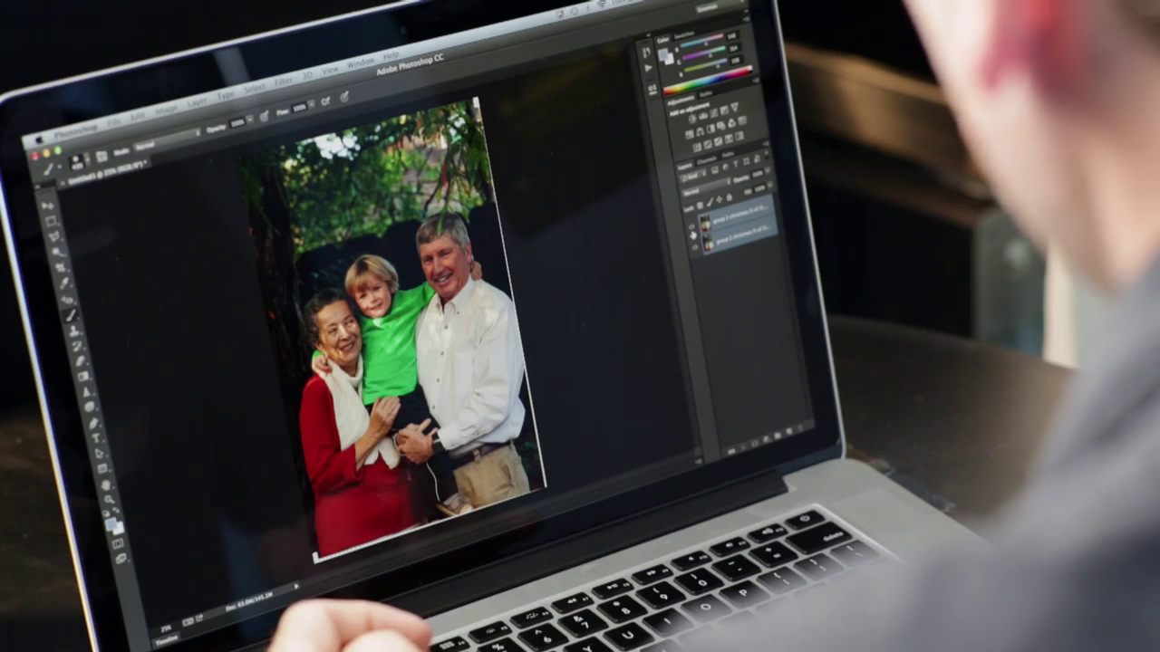
{"action": "left_click", "coordinate": [694, 220]}
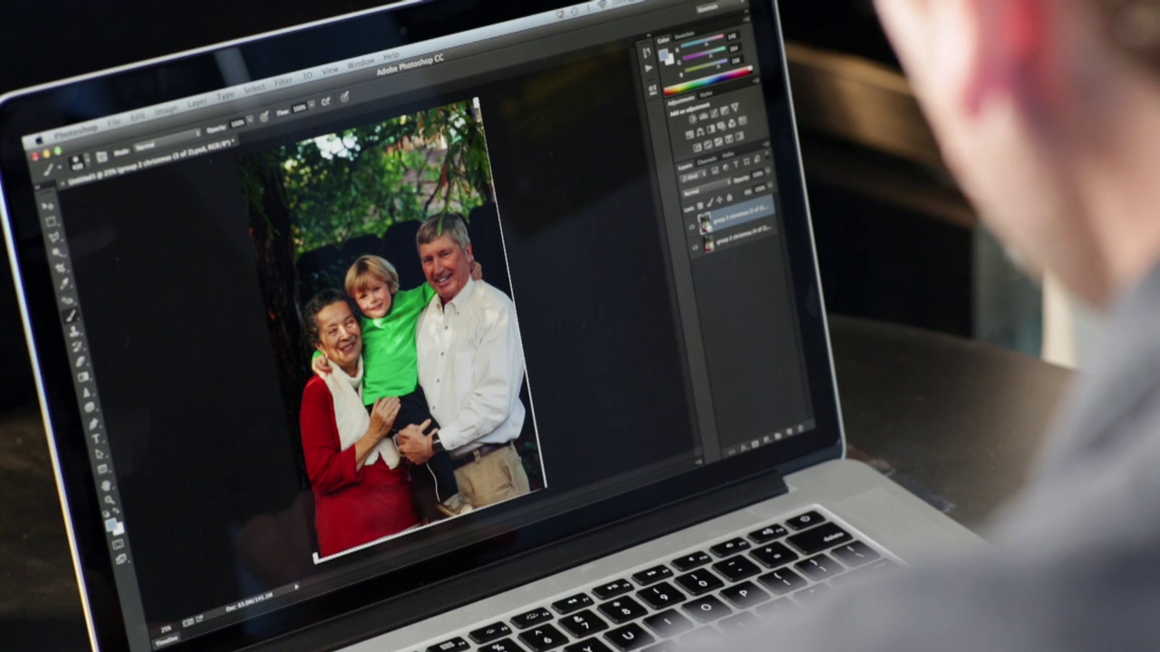
Add a white layer mask to the top photo and size the brush to about 450 px, 17% hardness.
{"action": "left_click", "coordinate": [755, 443]}
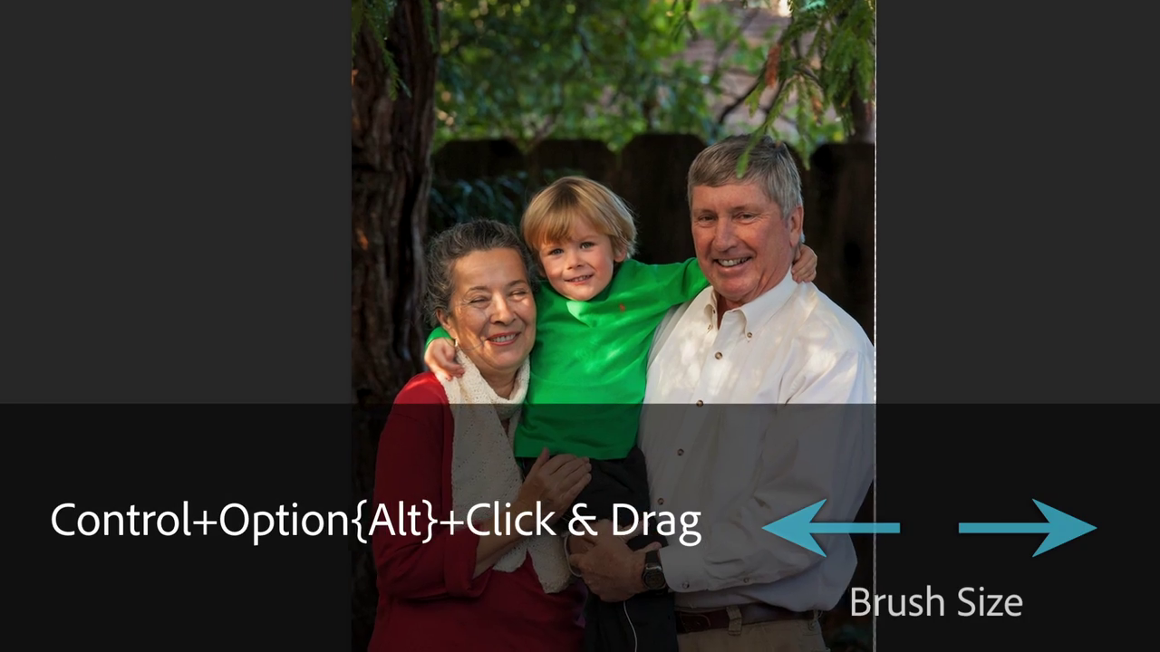
{"action": "left_click_drag", "start_coordinate": [479, 321], "coordinate": [479, 322]}
{"action": "mouse_move", "coordinate": [411, 311]}
{"action": "left_mouse_down"}
{"action": "mouse_move", "coordinate": [511, 310]}
{"action": "mouse_move", "coordinate": [407, 324]}
{"action": "mouse_move", "coordinate": [468, 320]}
{"action": "mouse_move", "coordinate": [426, 321]}
{"action": "mouse_move", "coordinate": [426, 195]}
{"action": "mouse_move", "coordinate": [409, 360]}
{"action": "mouse_move", "coordinate": [421, 234]}
{"action": "mouse_move", "coordinate": [421, 367]}
{"action": "mouse_move", "coordinate": [427, 265]}
{"action": "left_mouse_up"}
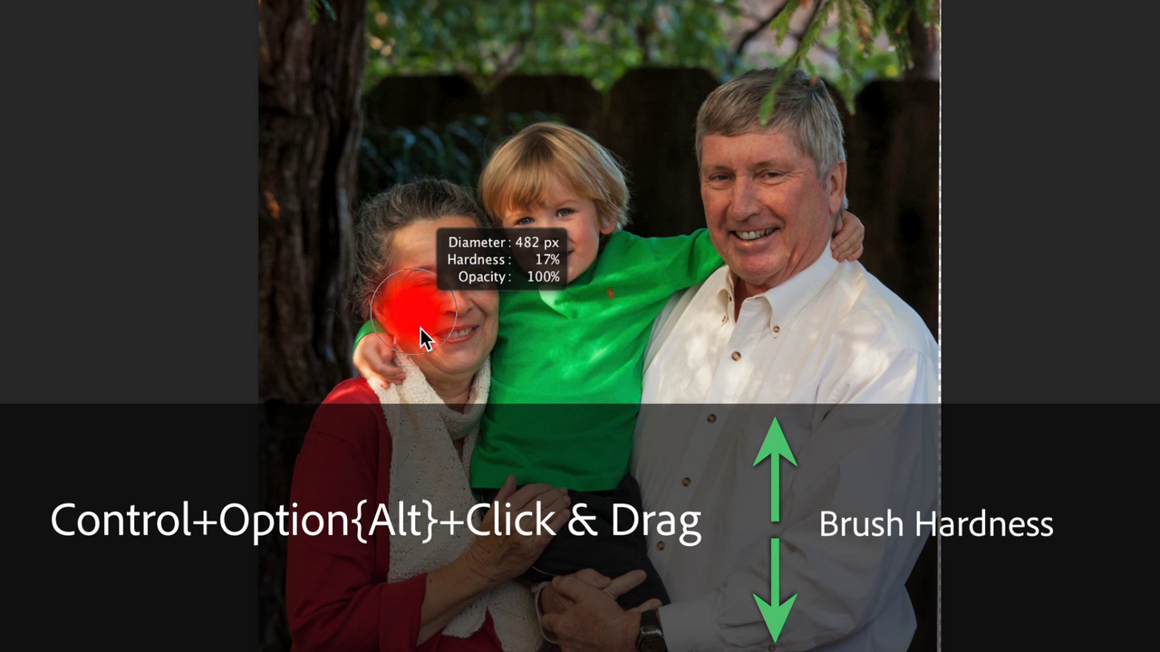
{"action": "mouse_move", "coordinate": [420, 331]}
{"action": "left_mouse_down"}
{"action": "mouse_move", "coordinate": [466, 318]}
{"action": "mouse_move", "coordinate": [418, 318]}
{"action": "left_mouse_up"}
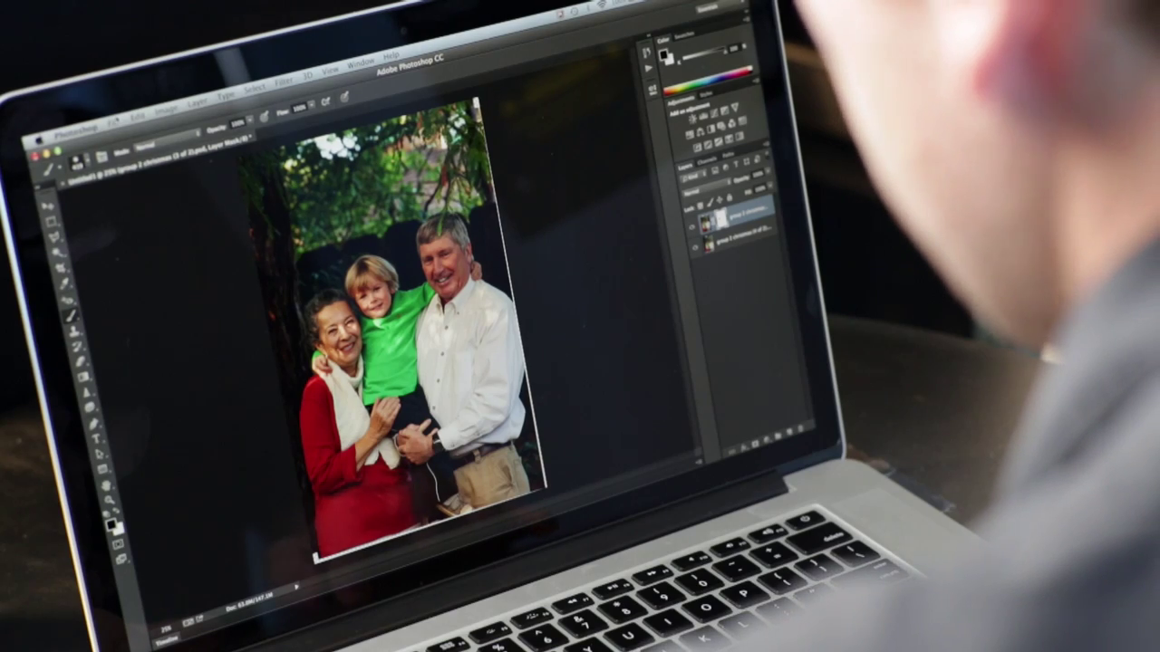
Start File > Scripts > Load Files into Stack.
{"action": "left_click", "coordinate": [112, 123]}
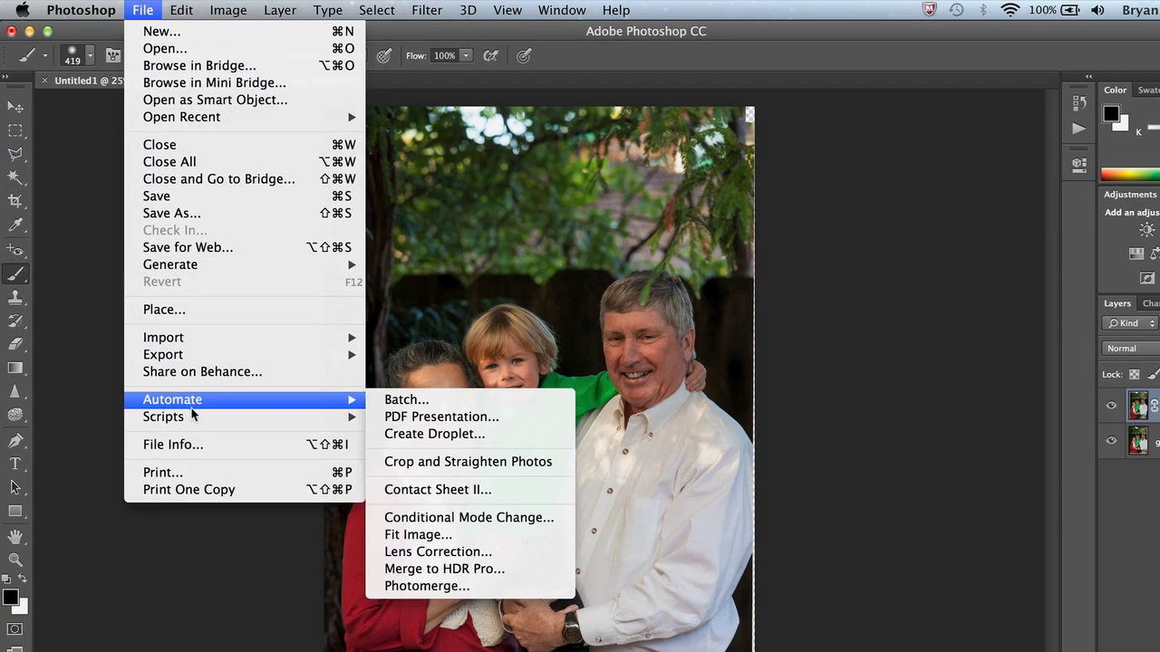
{"action": "mouse_move", "coordinate": [193, 417]}
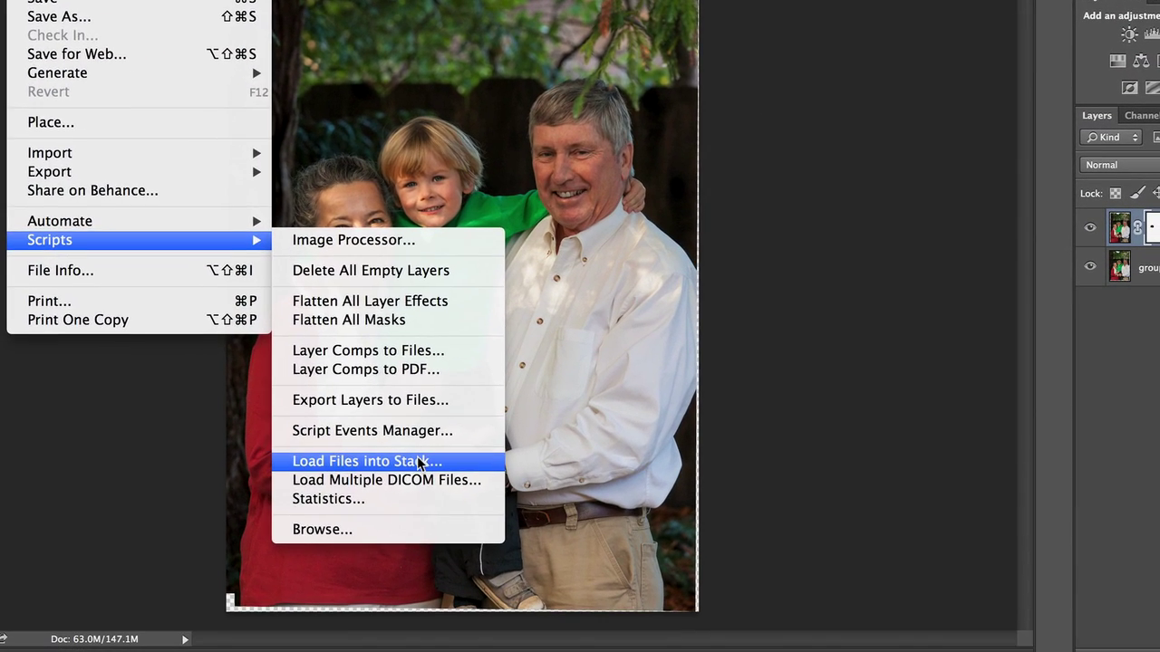
{"action": "left_click", "coordinate": [418, 462]}
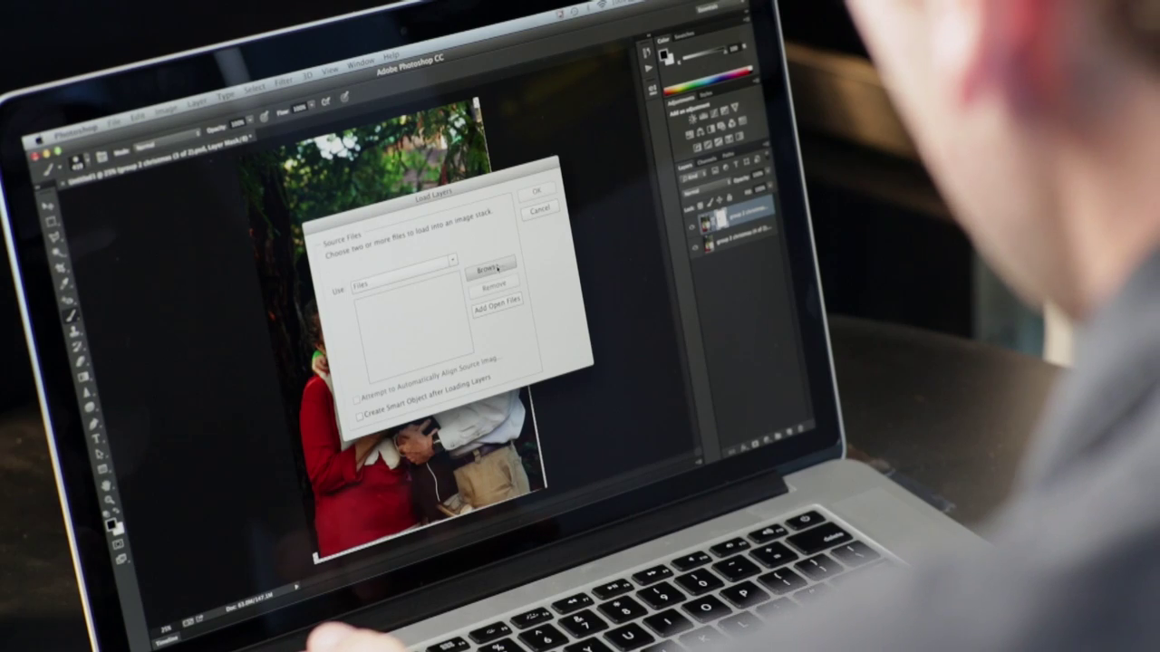
Load 20070908-Africa-2709.dng and 20070908-Africa-2710.dng as a stack with automatic alignment on.
{"action": "left_click", "coordinate": [489, 268]}
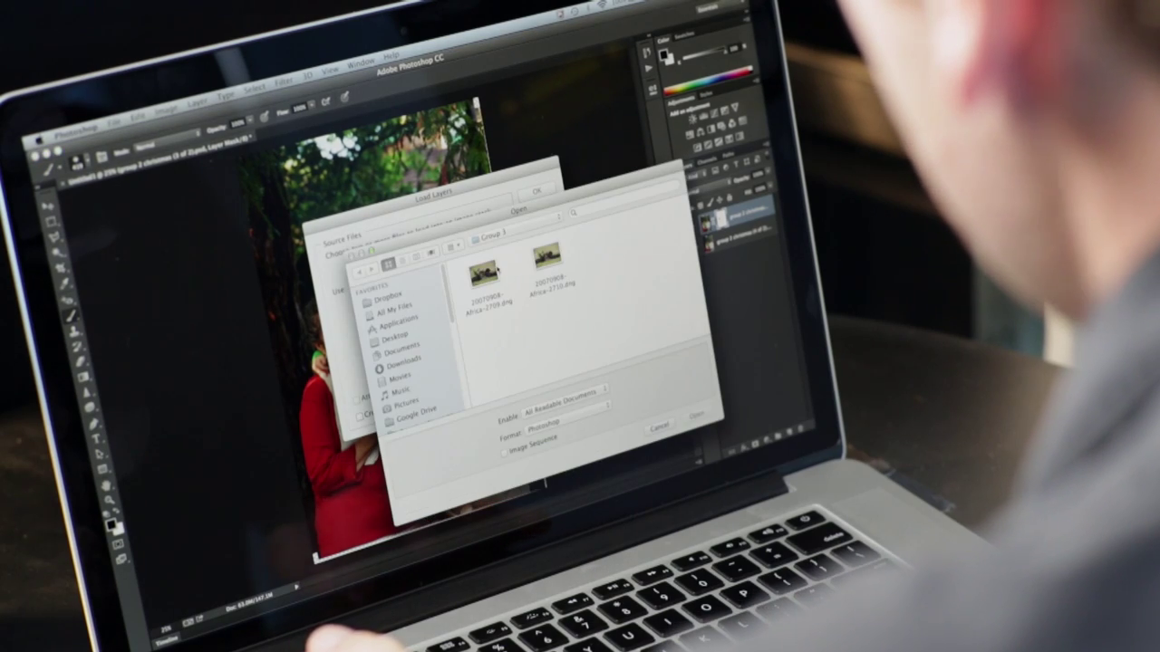
{"action": "left_click", "coordinate": [488, 272]}
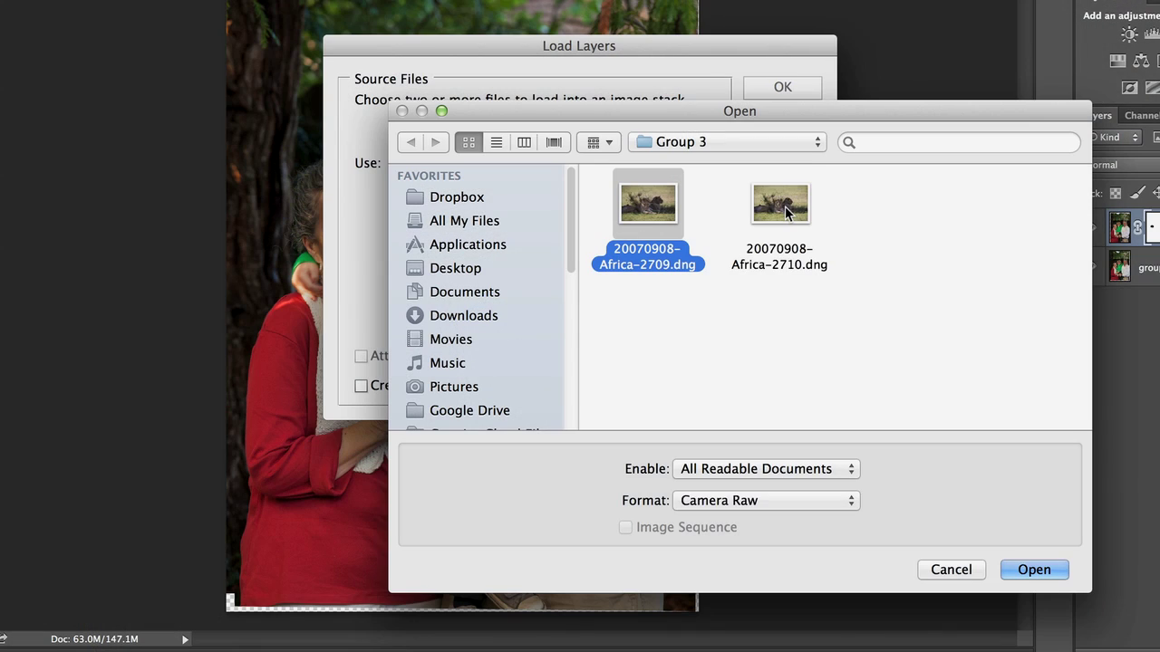
{"action": "left_click", "coordinate": [784, 212], "text": "shift"}
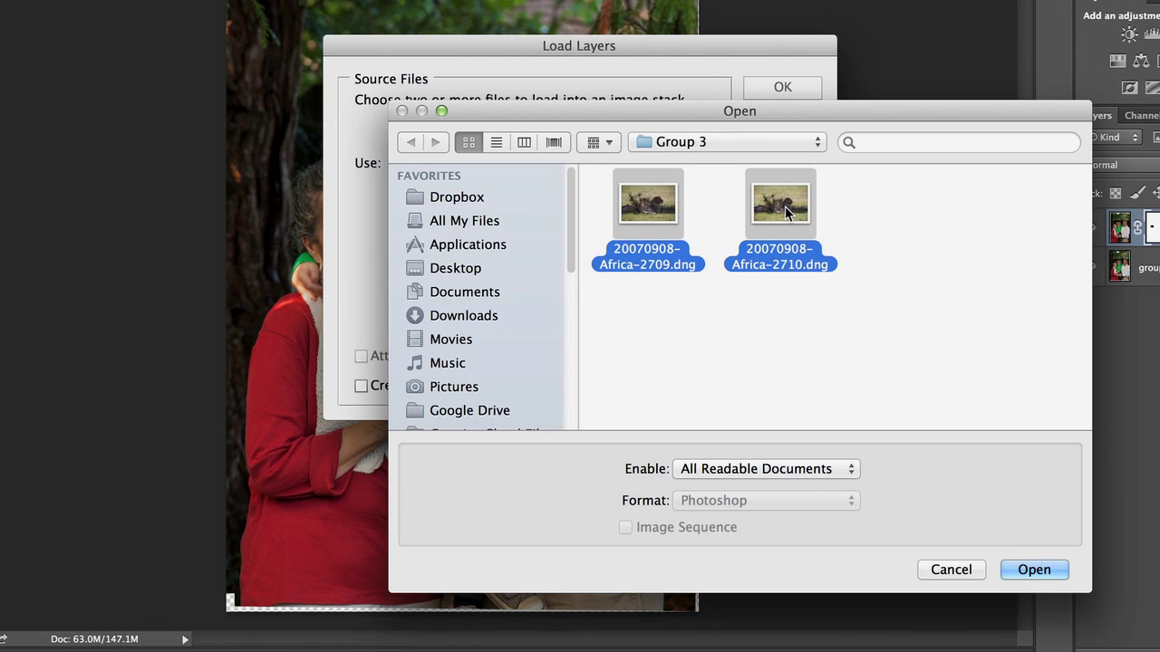
{"action": "left_click", "coordinate": [1034, 570]}
{"action": "left_click", "coordinate": [560, 334]}
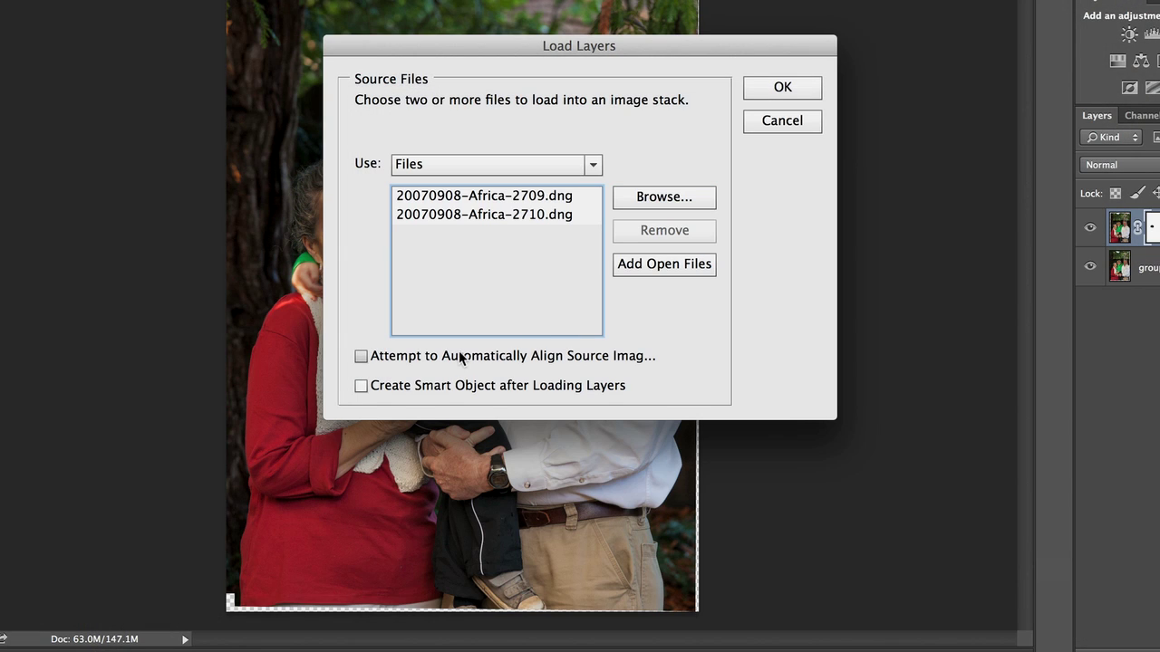
{"action": "left_click", "coordinate": [451, 354]}
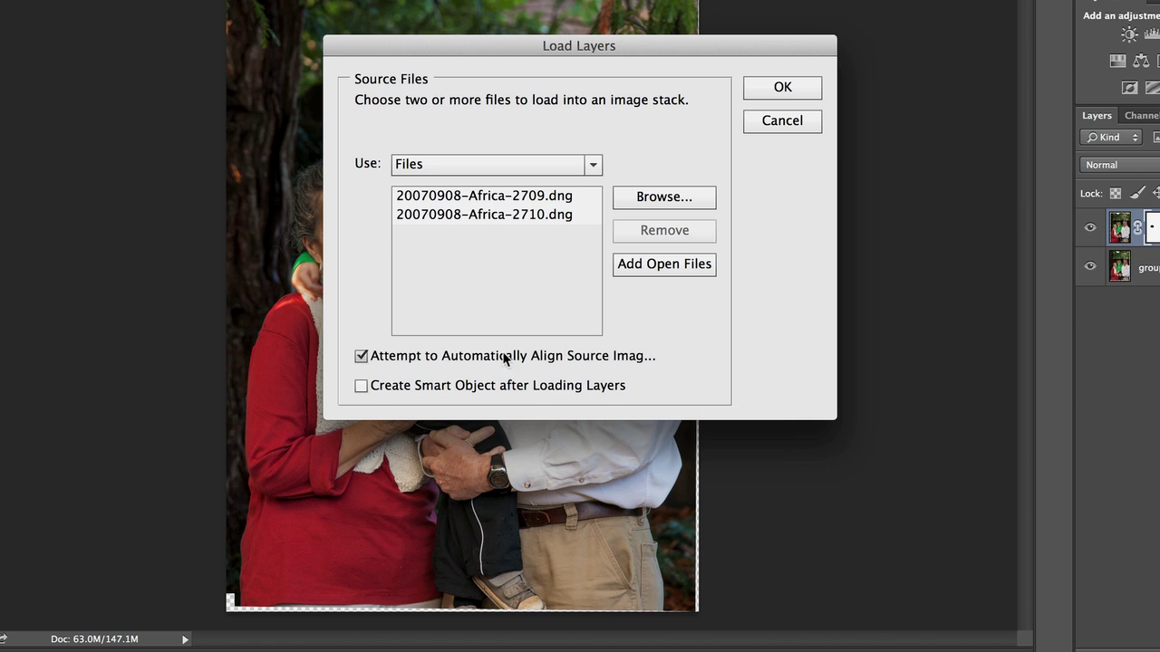
{"action": "left_click", "coordinate": [798, 87]}
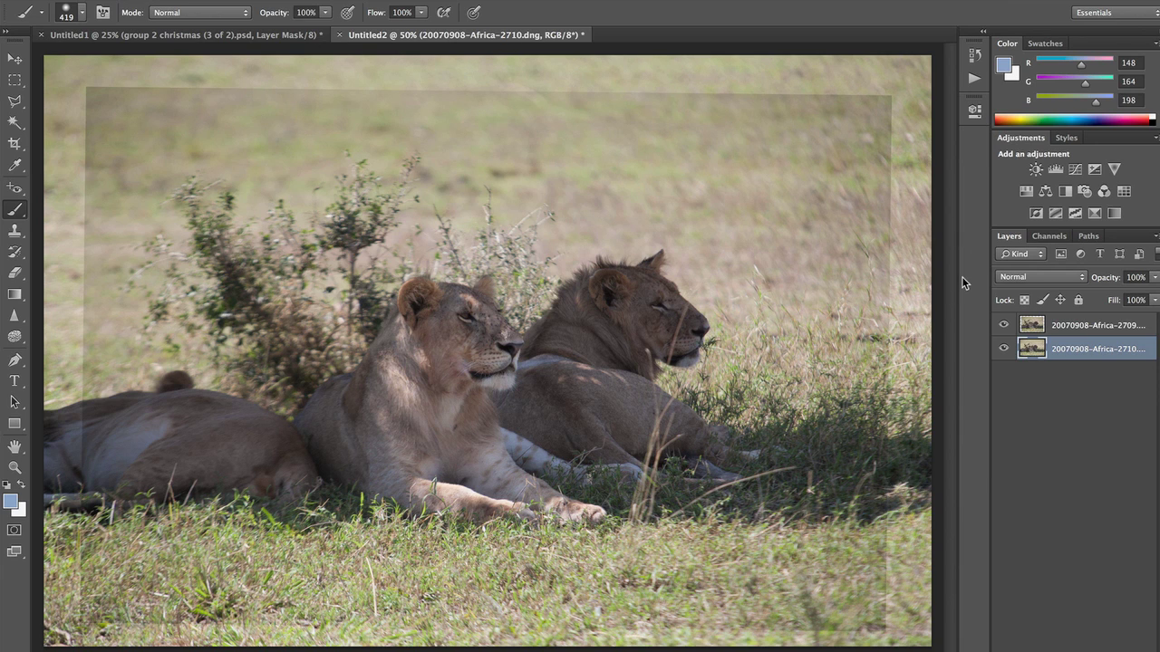
Compare the lion layers, then add a white layer mask to the Africa-2709 layer.
{"action": "left_click", "coordinate": [1004, 326]}
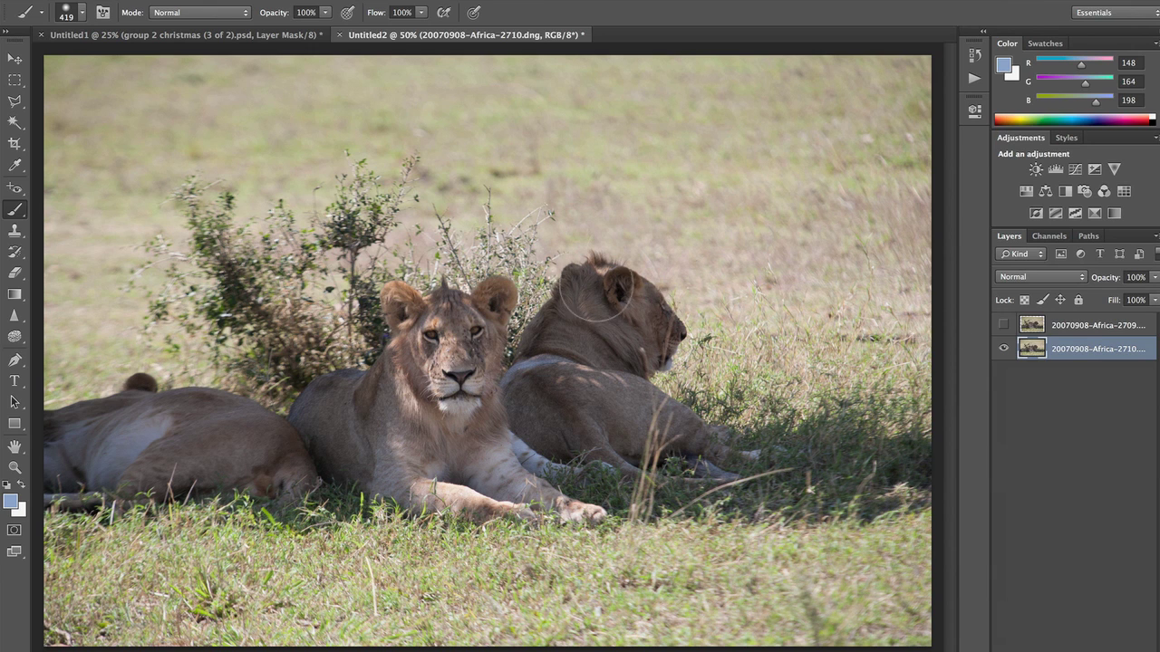
{"action": "left_click", "coordinate": [1001, 324]}
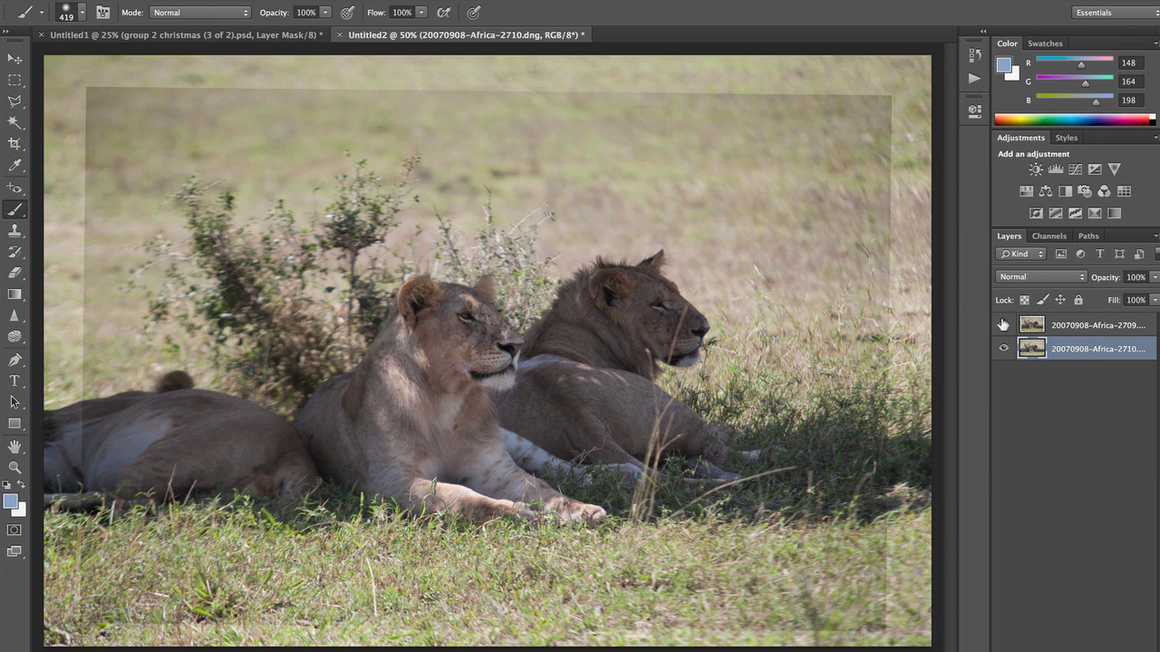
{"action": "left_click", "coordinate": [1028, 323]}
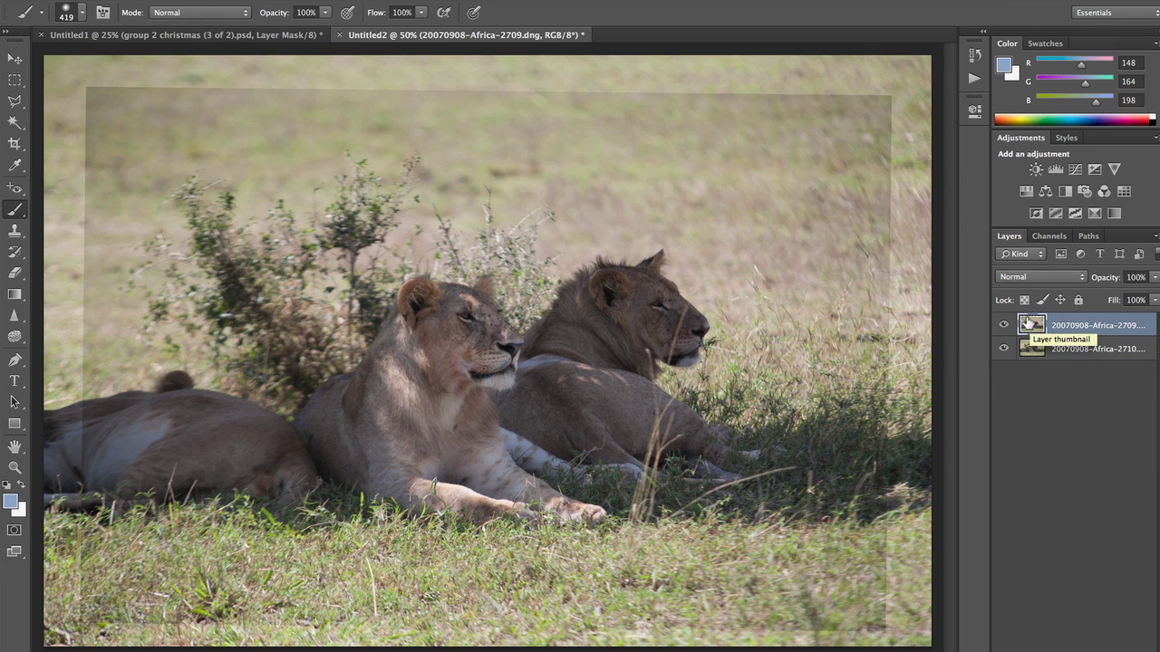
{"action": "left_click", "coordinate": [1001, 323]}
{"action": "left_click", "coordinate": [1001, 322]}
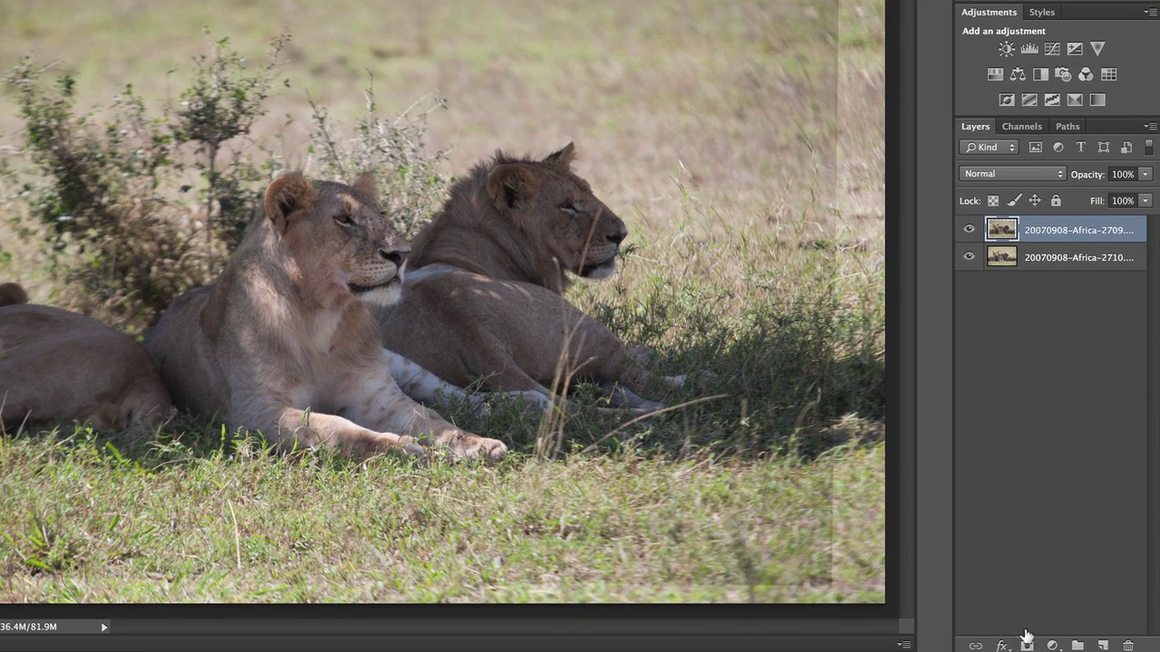
{"action": "left_click", "coordinate": [1026, 643]}
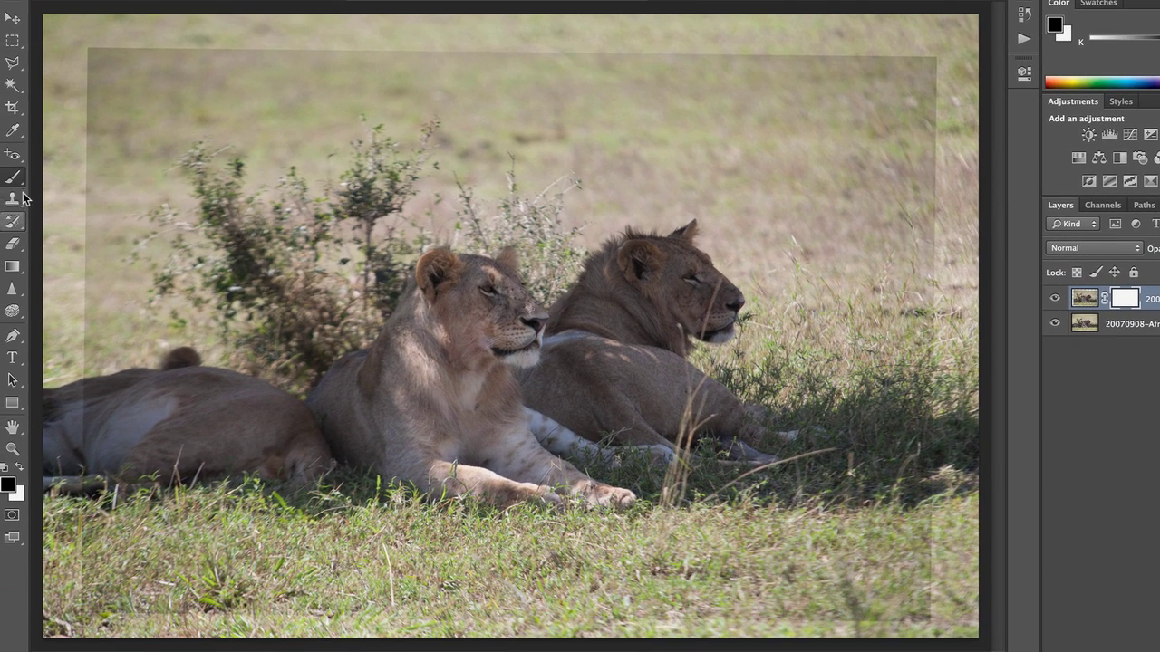